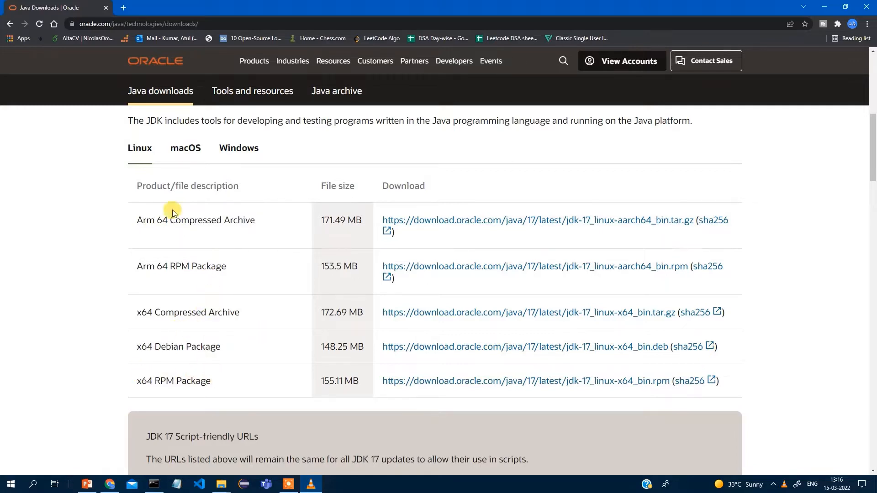
# - Download the JDK 17 x64 Installer (.exe) for Windows
pyautogui.click(186, 154)
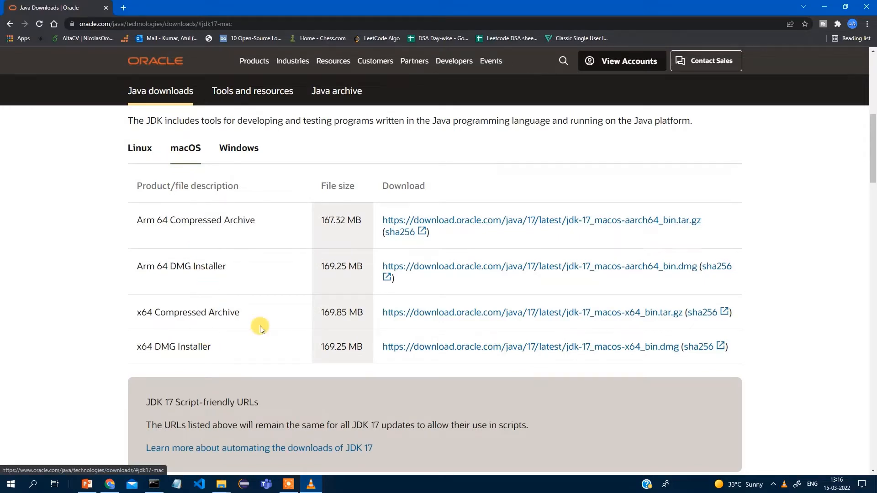
pyautogui.click(248, 150)
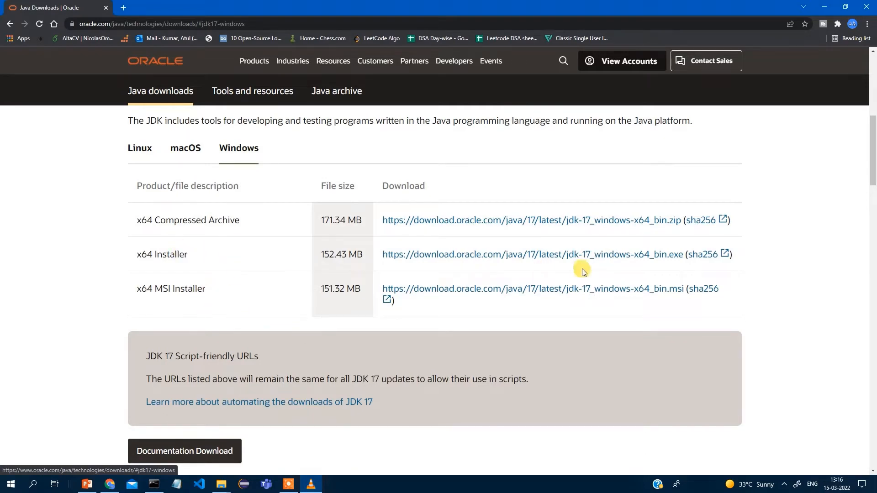
pyautogui.click(633, 259)
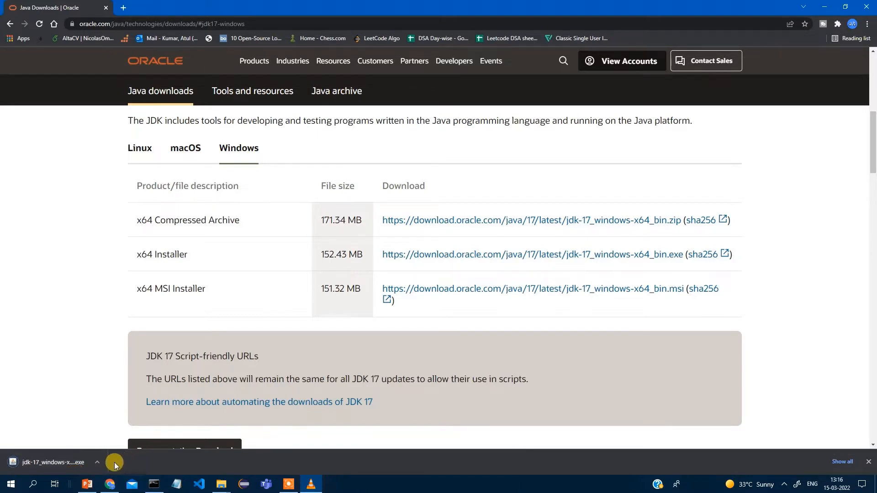
# - Show the downloaded JDK installer in its folder and launch jdk-17_windows-x64_bin.exe
pyautogui.click(98, 462)
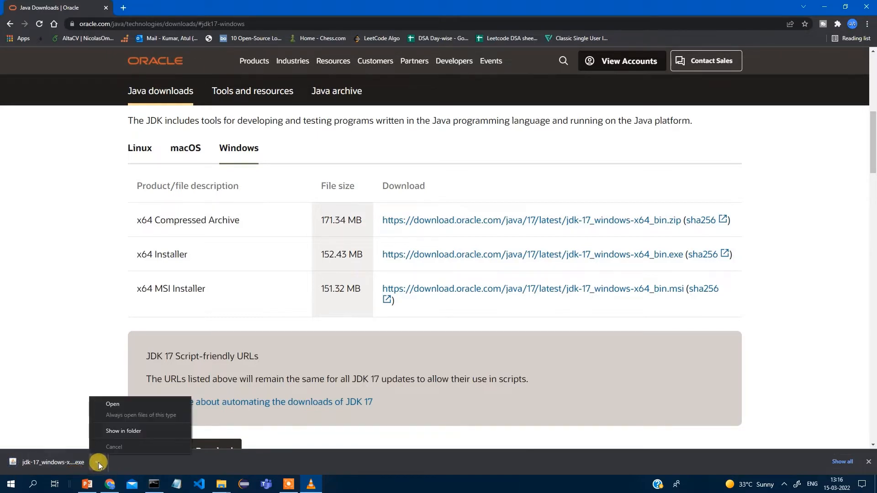
pyautogui.click(127, 431)
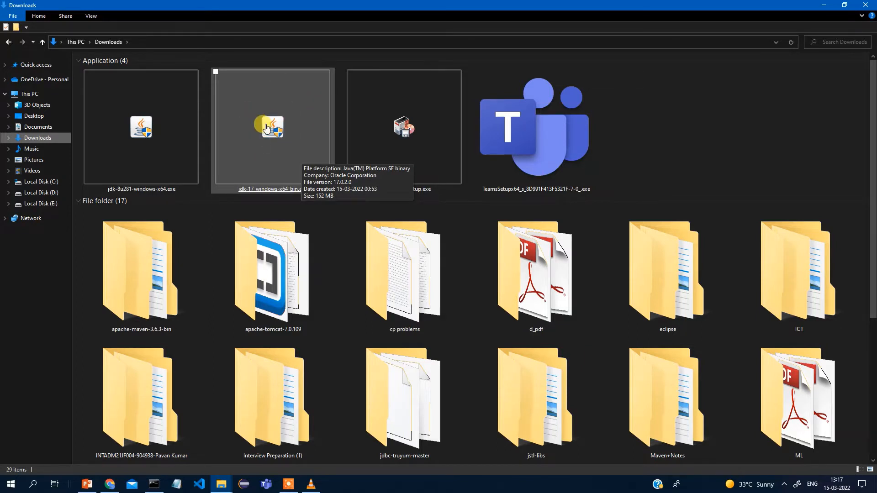
pyautogui.doubleClick(275, 178)
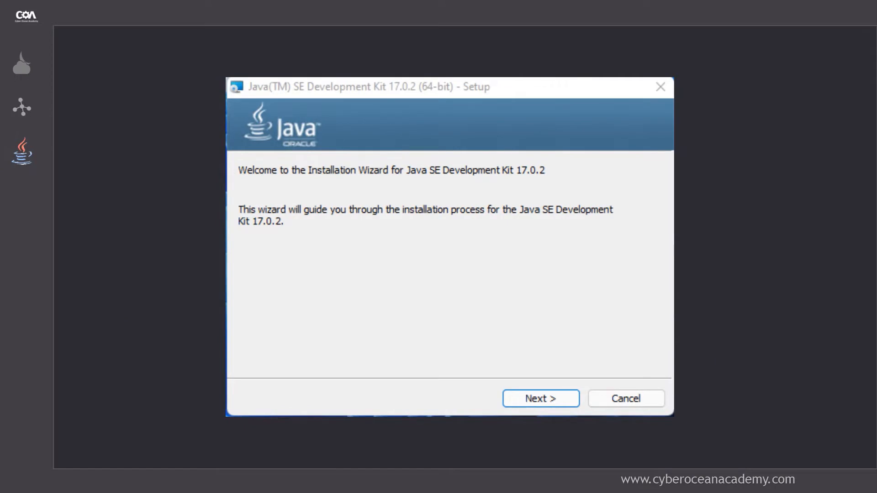
pyautogui.click(563, 401)
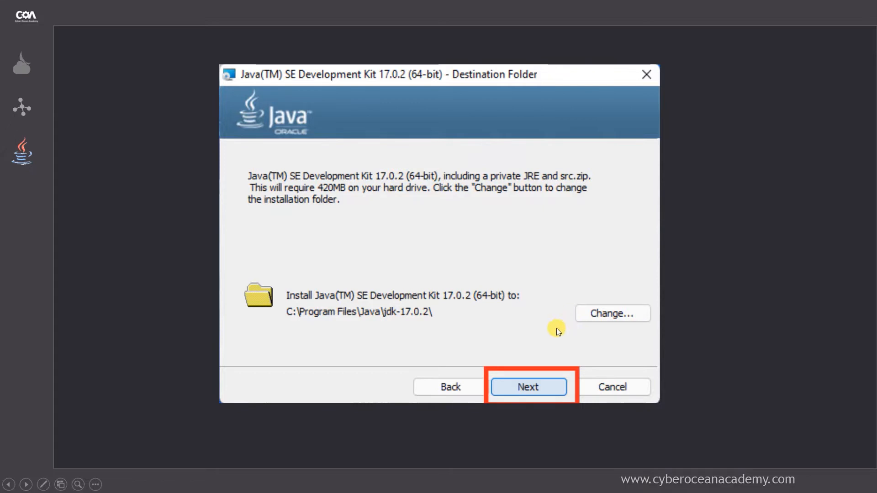
pyautogui.press('Right')
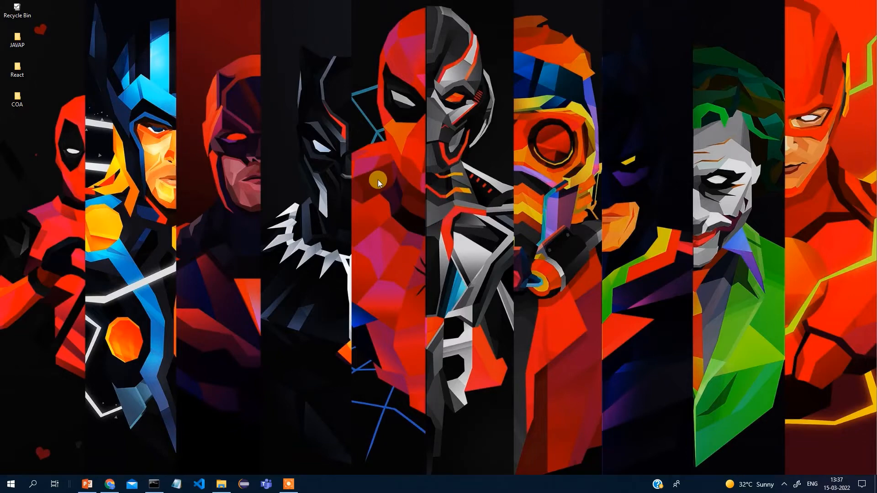
# - Browse in File Explorer to the folder C:\Program Files\Java\jdk1.8.0_281\bin
pyautogui.click(222, 485)
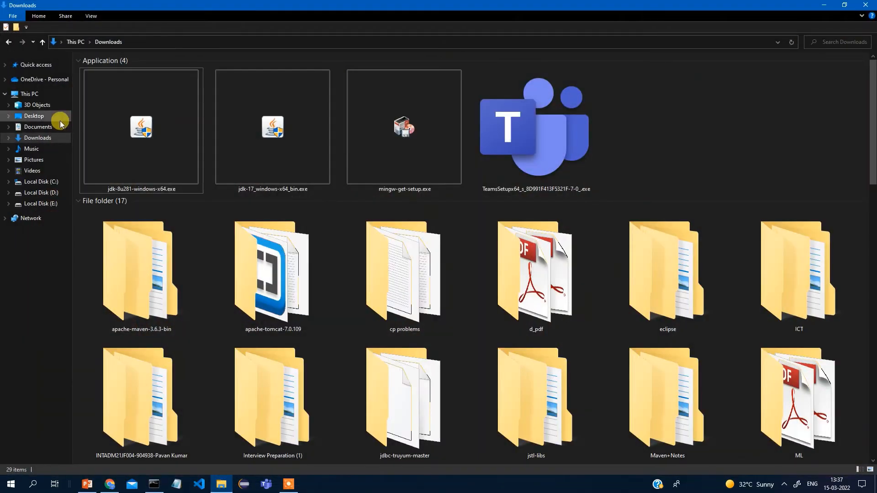
pyautogui.click(31, 96)
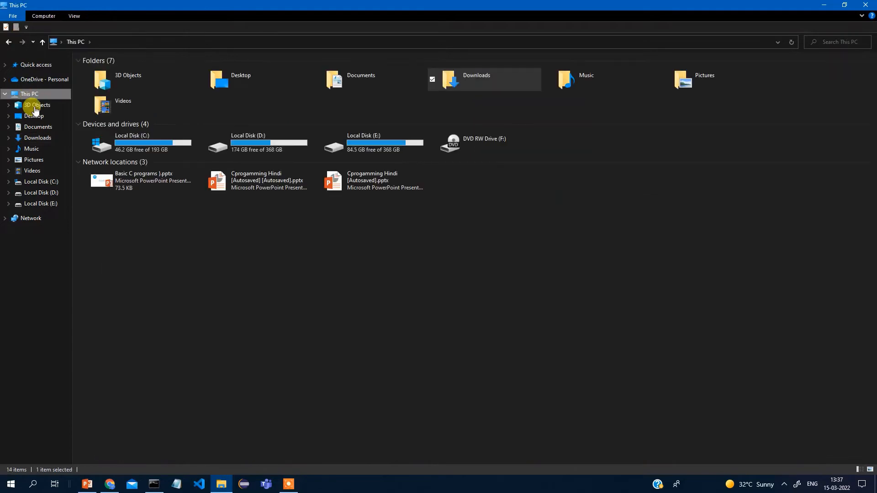
pyautogui.click(155, 148)
pyautogui.doubleClick(155, 149)
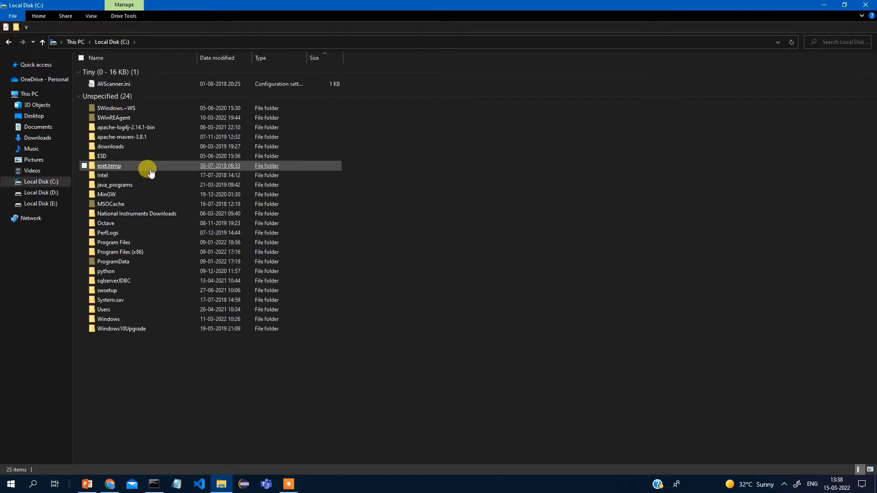
pyautogui.doubleClick(131, 243)
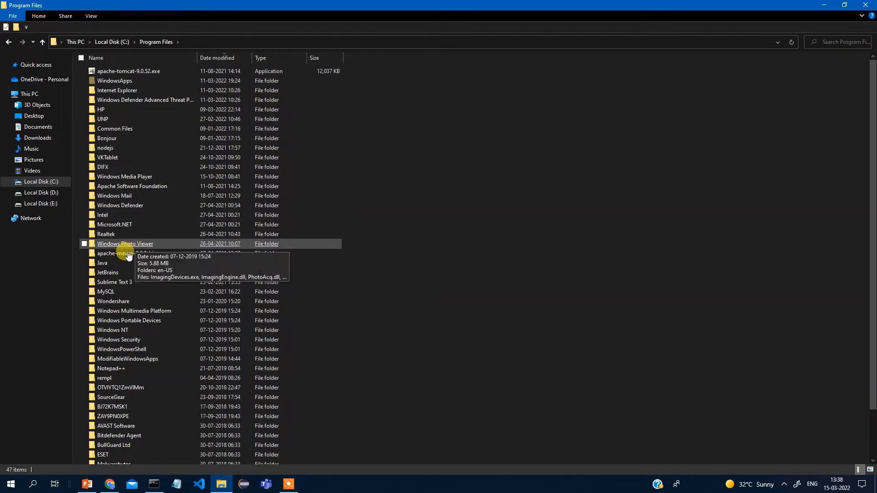
pyautogui.doubleClick(121, 263)
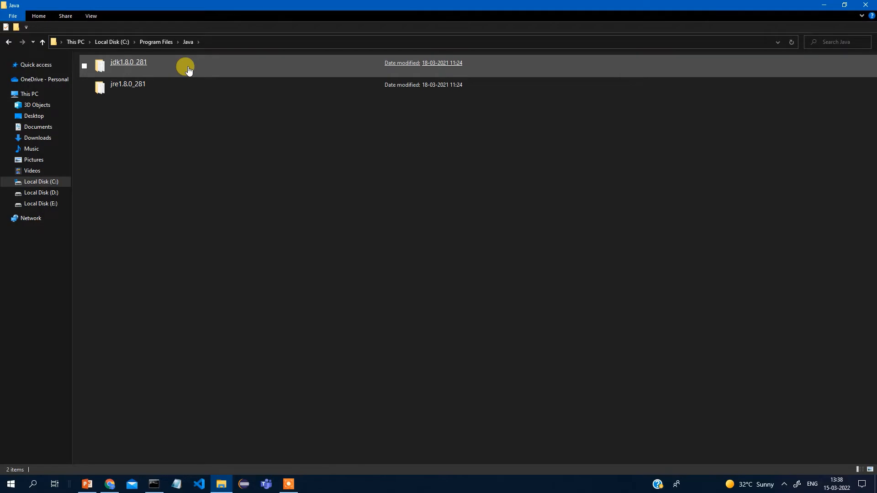
pyautogui.click(157, 68)
pyautogui.doubleClick(157, 69)
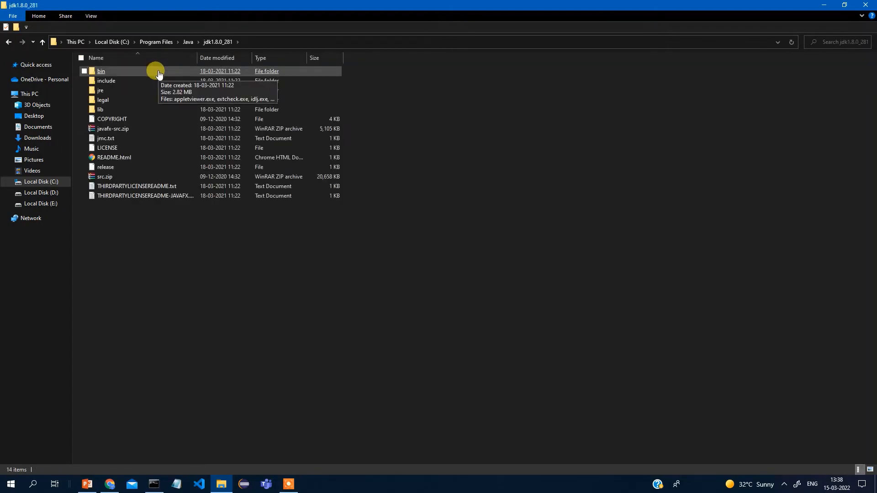
pyautogui.doubleClick(158, 72)
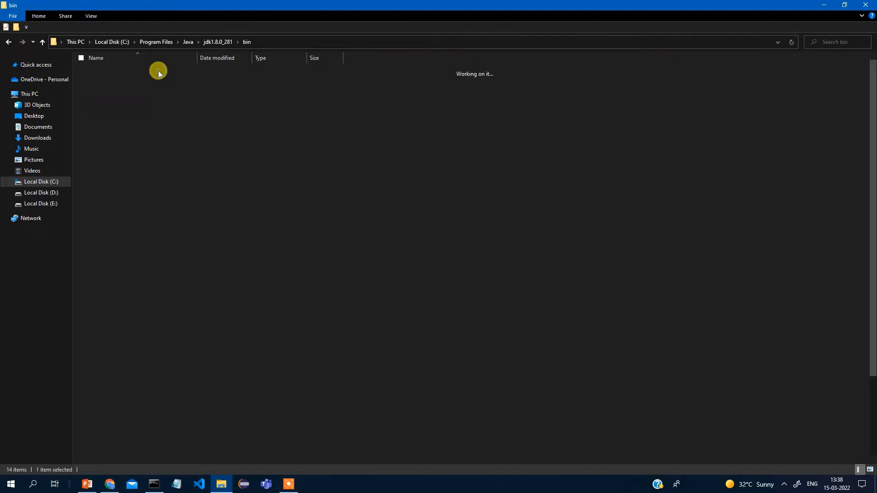
# - Copy the full path of the JDK bin folder and minimize File Explorer
pyautogui.click(289, 42)
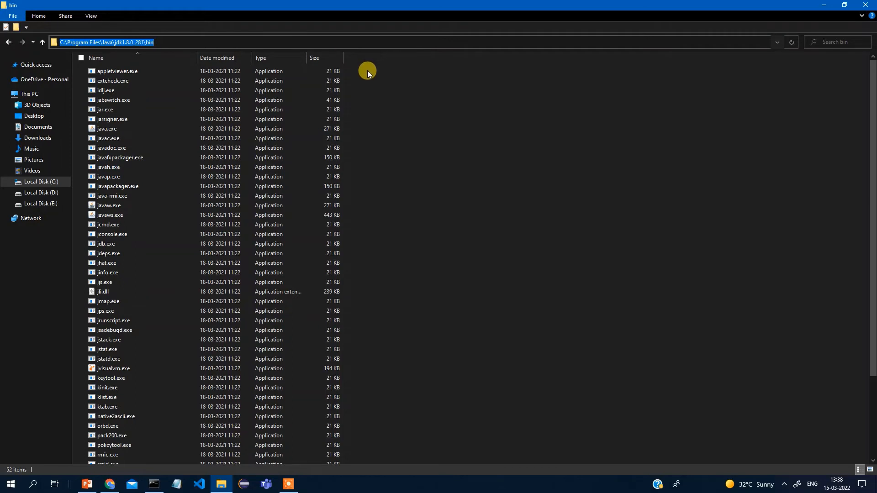
pyautogui.rightClick(169, 41)
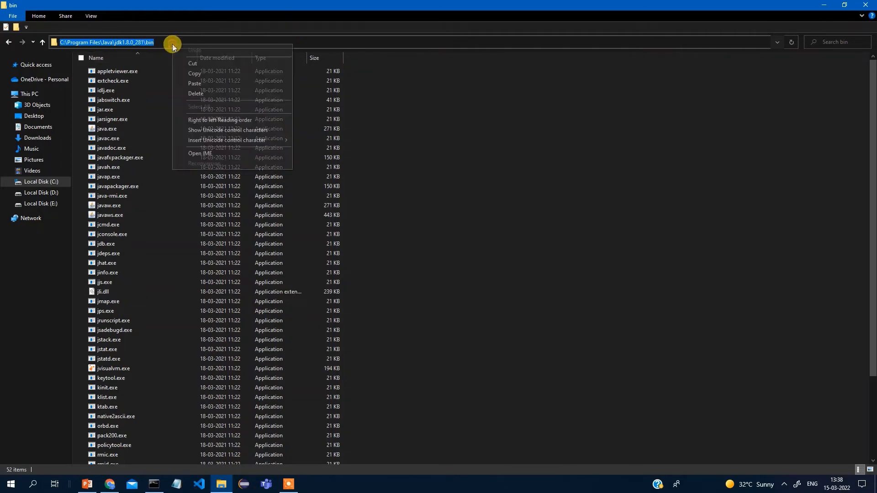
pyautogui.click(201, 73)
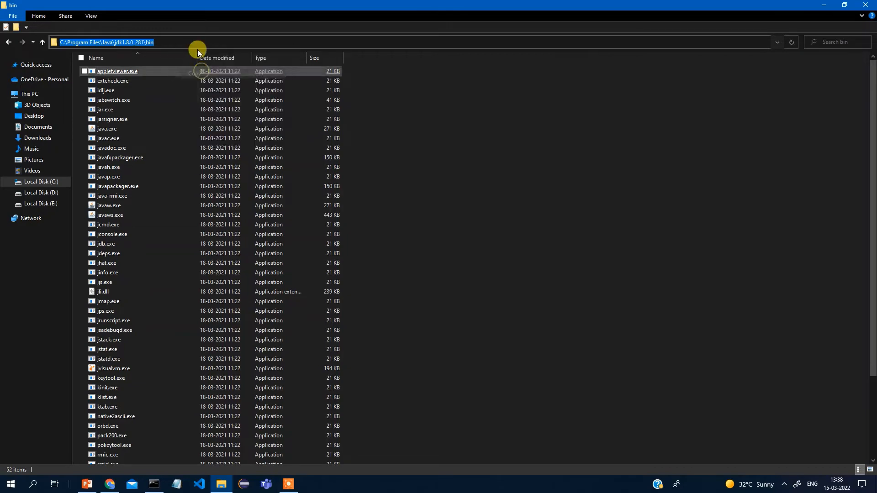
pyautogui.click(824, 4)
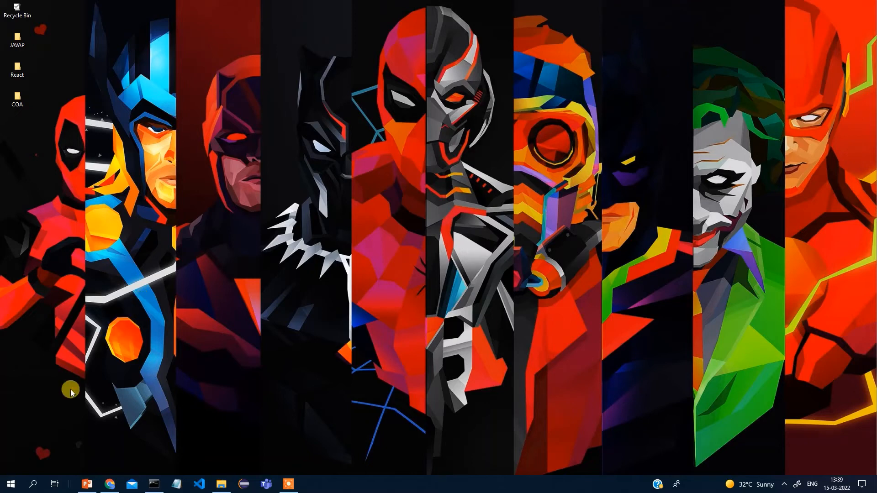
# - Search Windows for the system environment variables settings and open the Environment Variables dialog
pyautogui.click(32, 483)
pyautogui.write('edit')
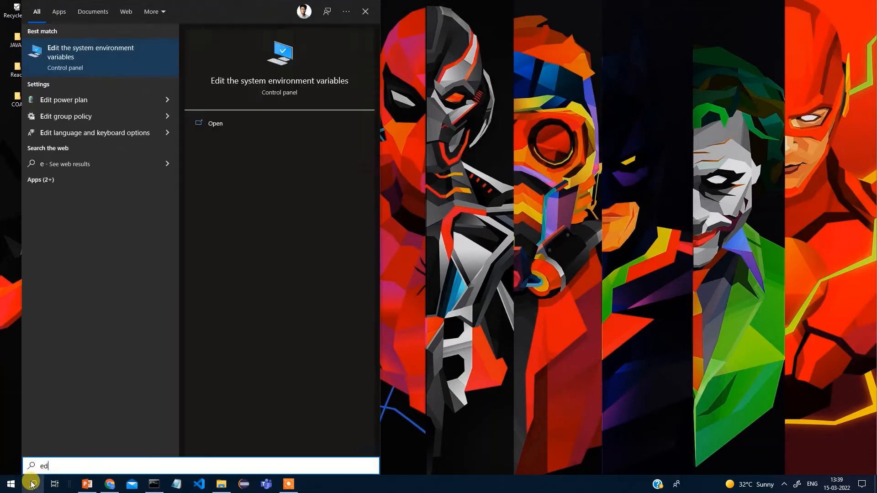
pyautogui.click(91, 68)
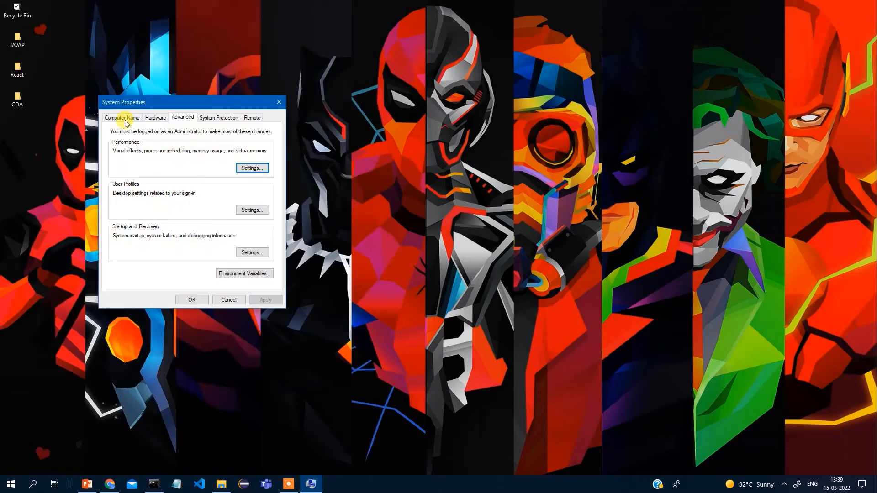
pyautogui.click(243, 272)
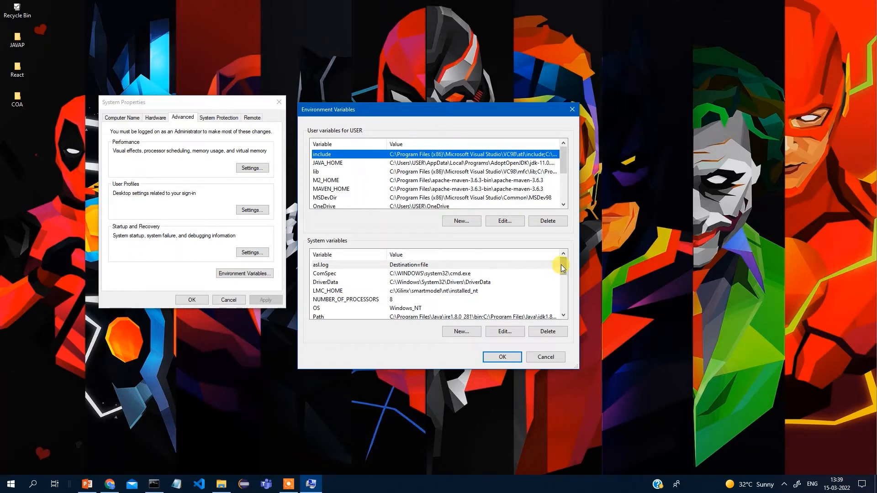
# - Add the copied path C:\Program Files\Java\jdk1.8.0_281\bin as a new entry in the system Path variable
pyautogui.moveTo(561, 264); pyautogui.dragTo(561, 268)
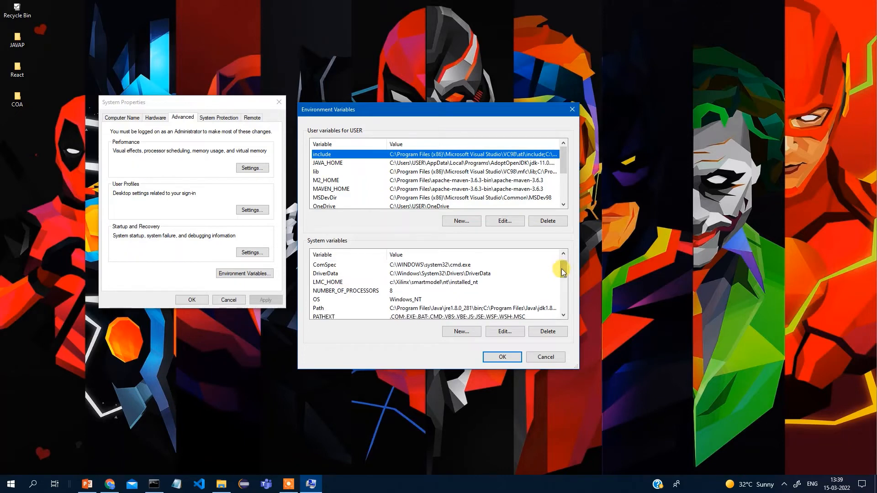
pyautogui.click(331, 309)
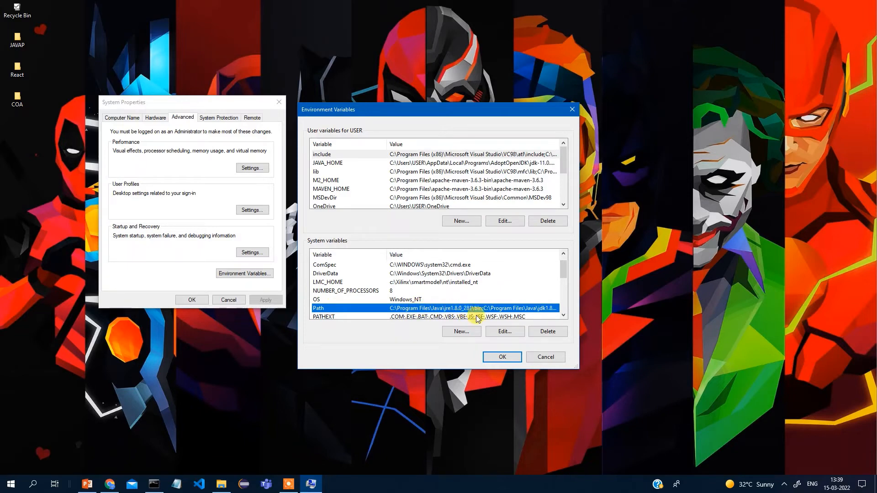
pyautogui.click(502, 333)
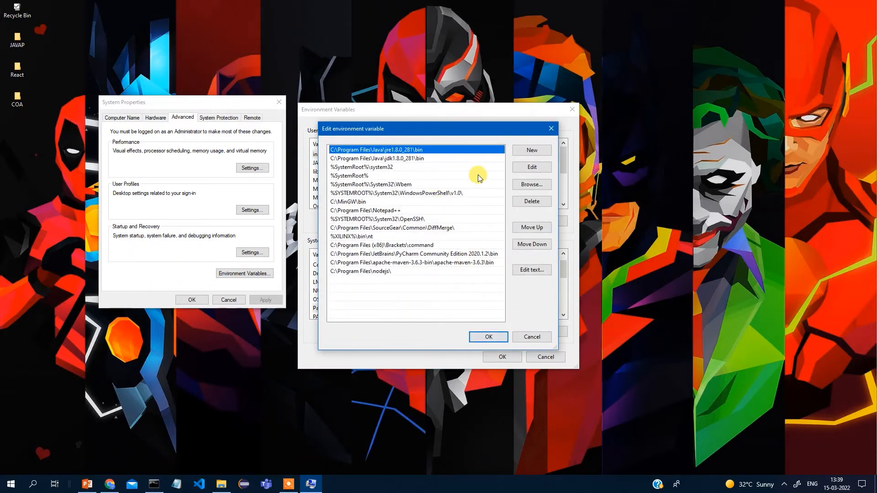
pyautogui.click(532, 154)
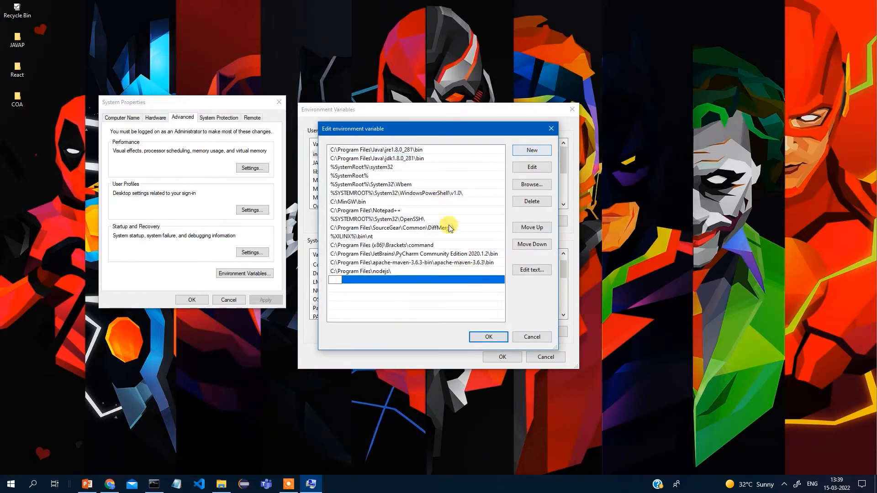
pyautogui.hotkey('ctrl', 'v')
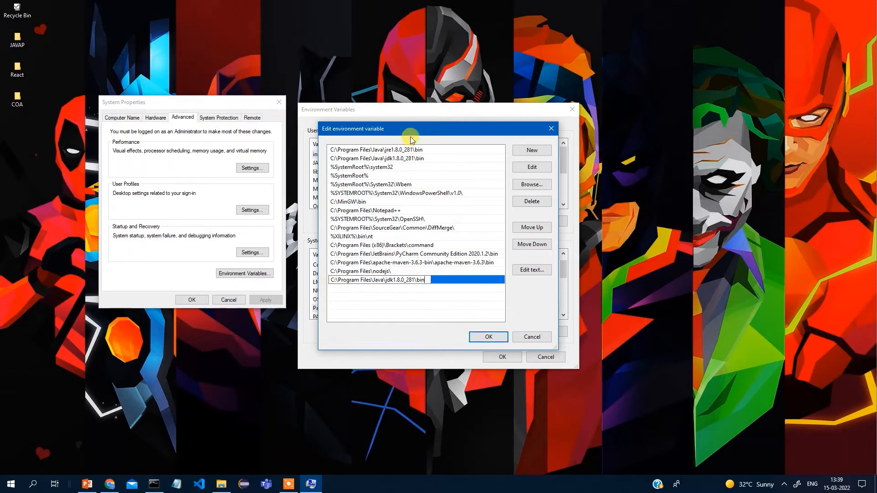
# - Check the existing Java JRE and JDK entries in the system Path variable and close its editor without saving
pyautogui.doubleClick(411, 150)
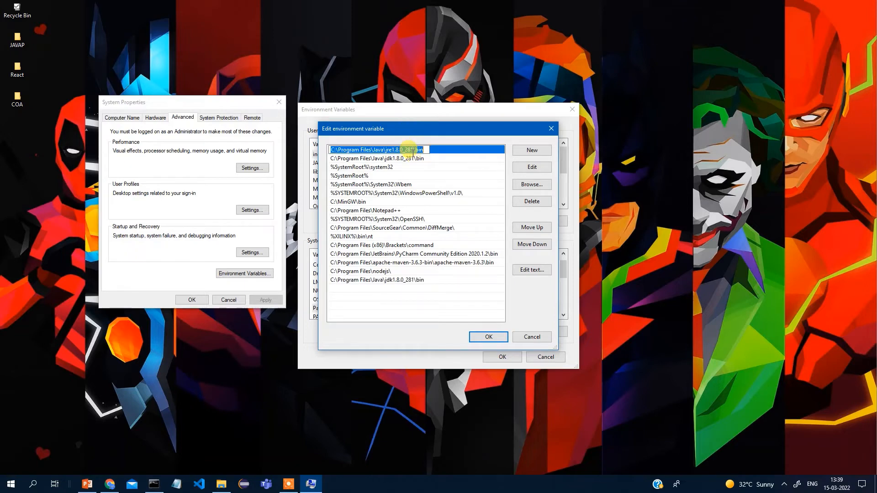
pyautogui.click(417, 159)
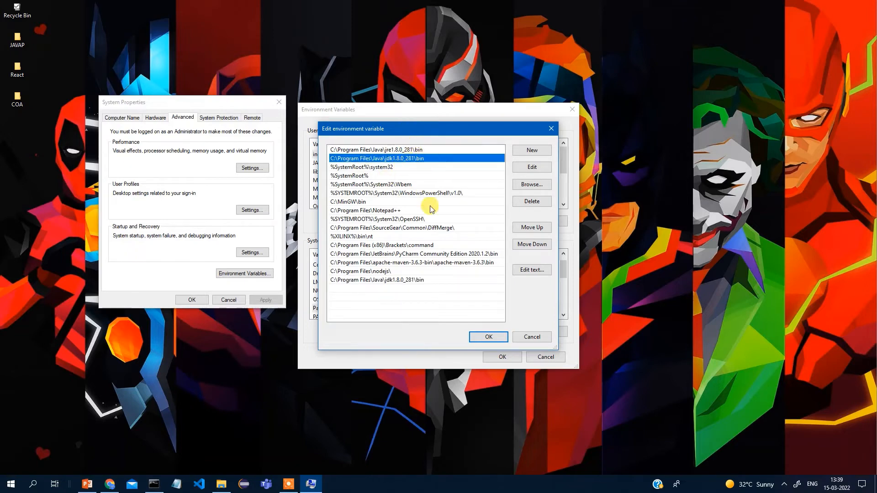
pyautogui.click(548, 337)
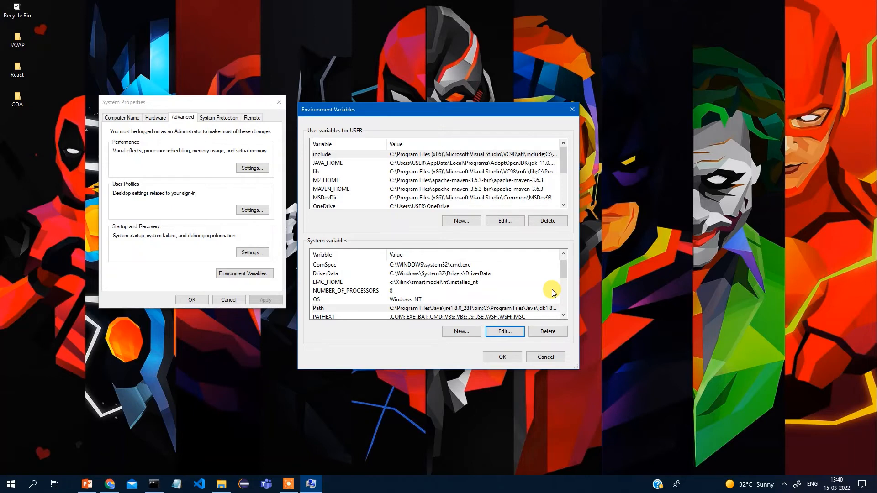
pyautogui.click(505, 331)
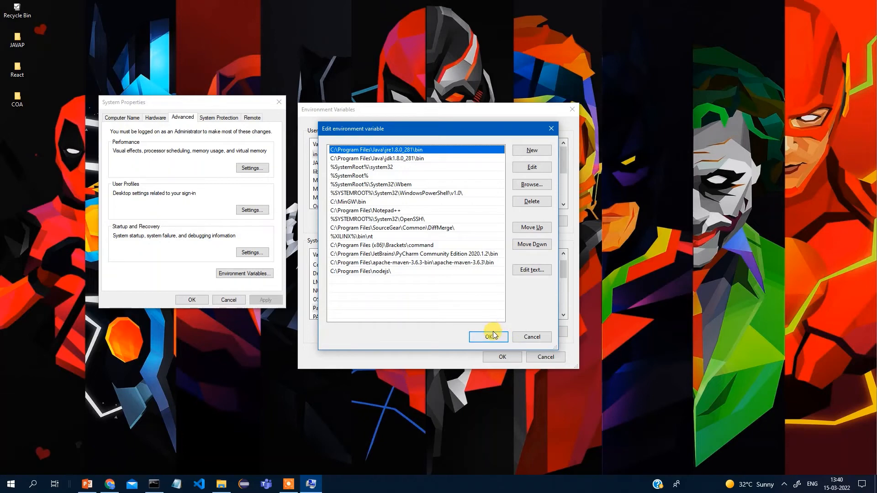
pyautogui.click(547, 130)
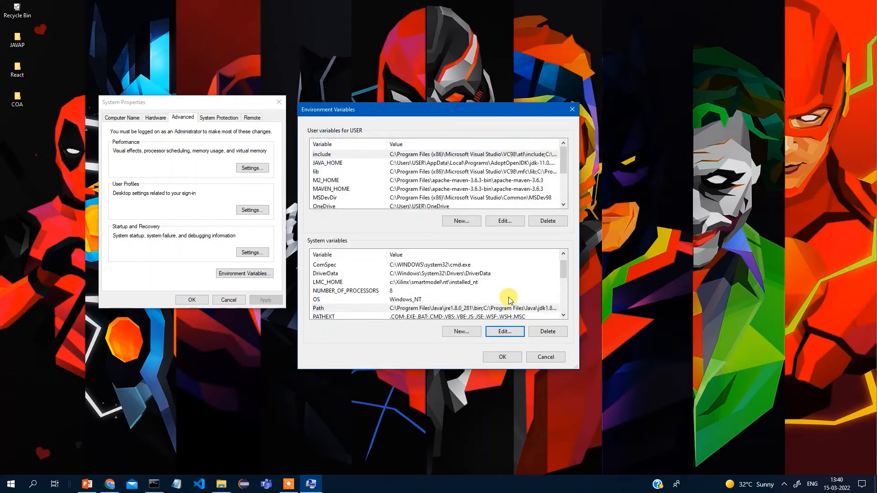
# - Start a new system variable and name it JAVA_HOME
pyautogui.click(465, 331)
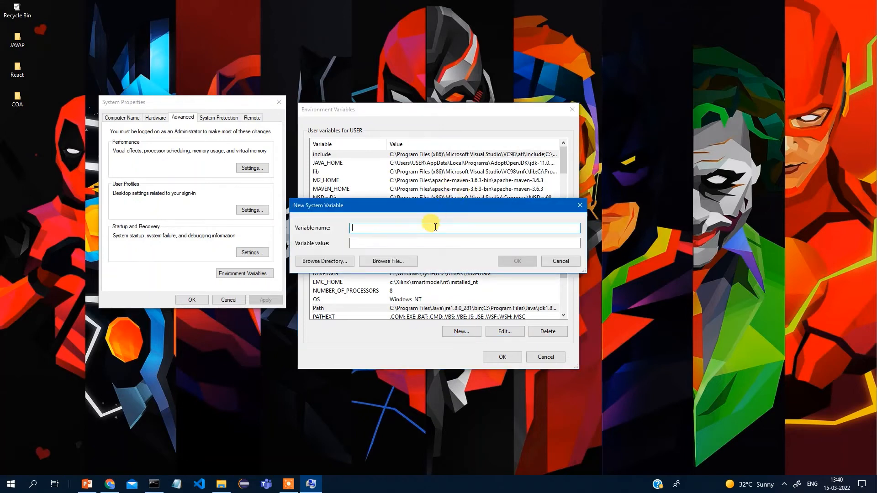
pyautogui.write('JAVA_HOME')
pyautogui.click(407, 243)
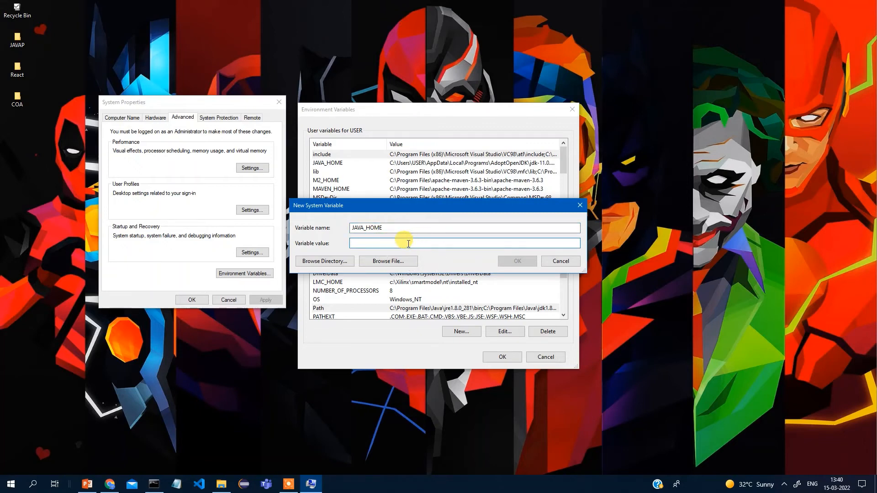
pyautogui.click(326, 264)
pyautogui.click(450, 328)
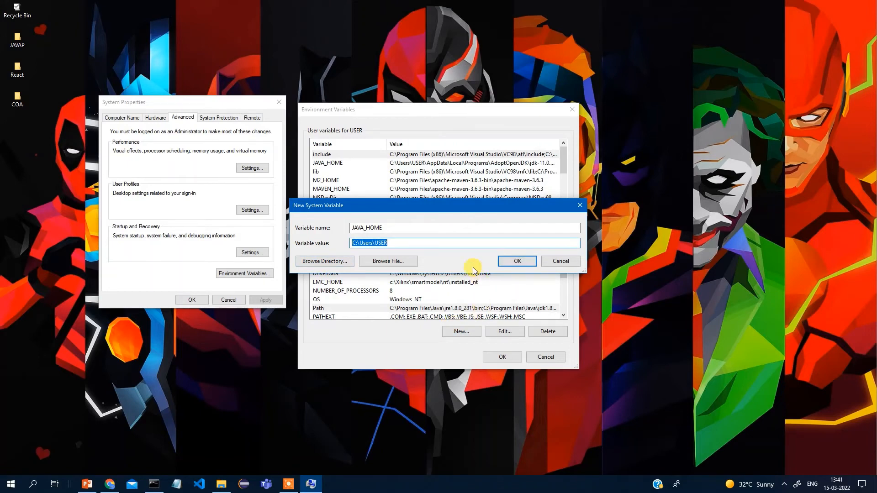
pyautogui.press('BackSpace')
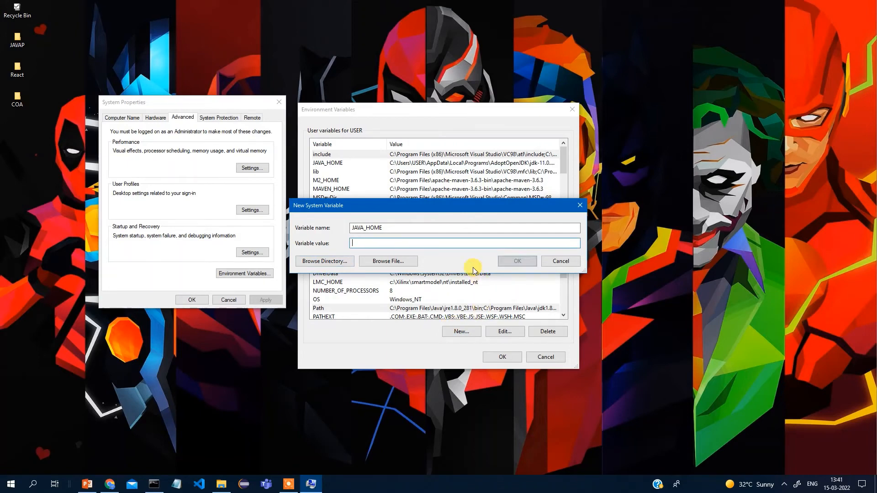
# - Browse for the JAVA_HOME directory and expand the C: drive through Program Files to the Java folder
pyautogui.click(319, 261)
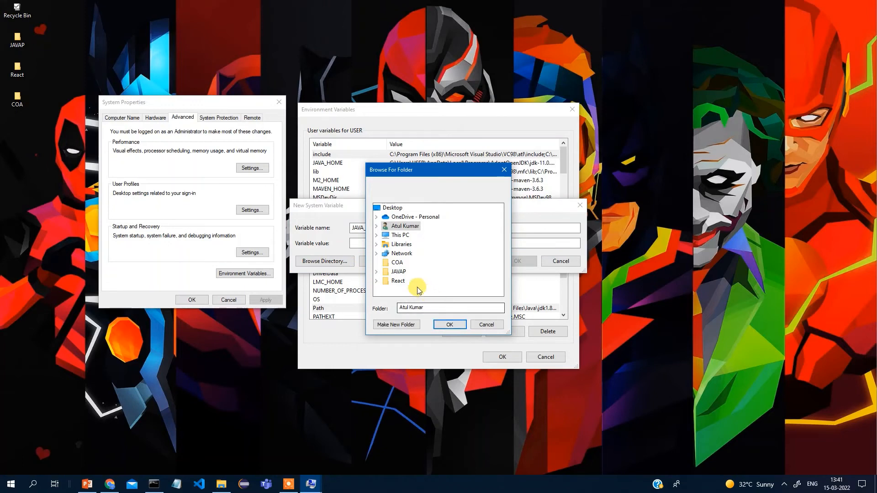
pyautogui.click(377, 234)
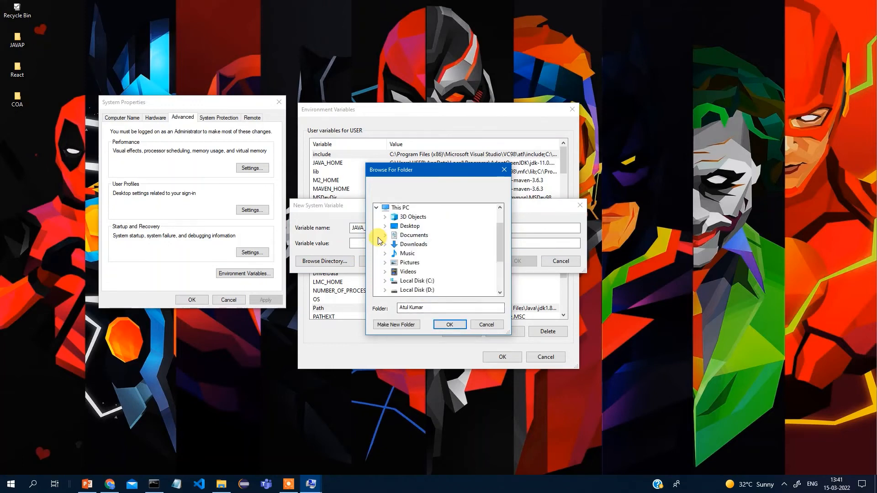
pyautogui.click(384, 280)
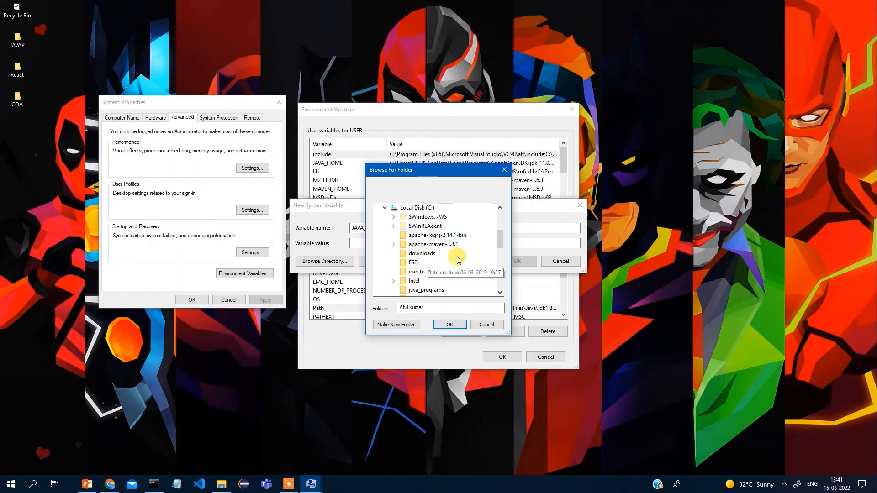
pyautogui.moveTo(501, 239); pyautogui.dragTo(500, 253)
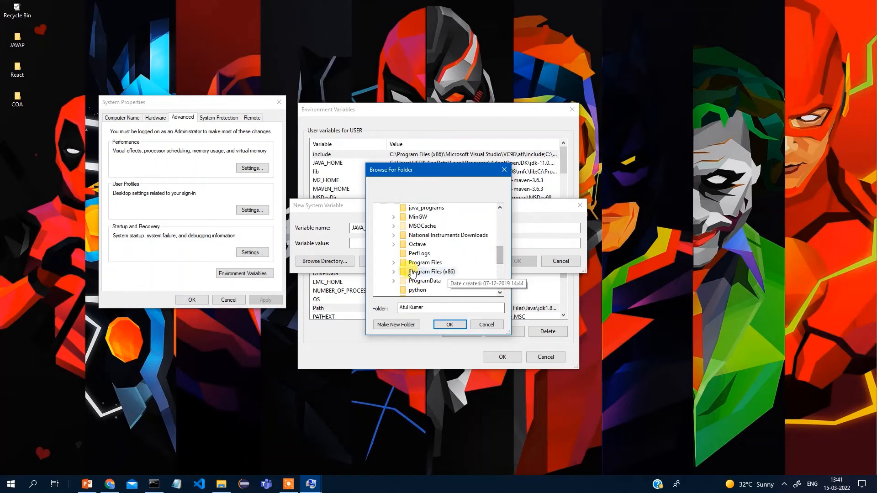
pyautogui.doubleClick(417, 265)
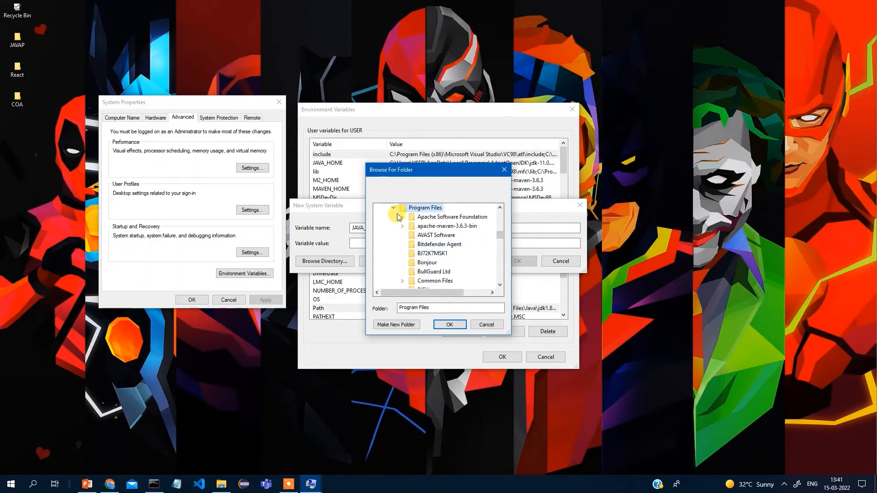
pyautogui.moveTo(499, 232); pyautogui.dragTo(499, 241)
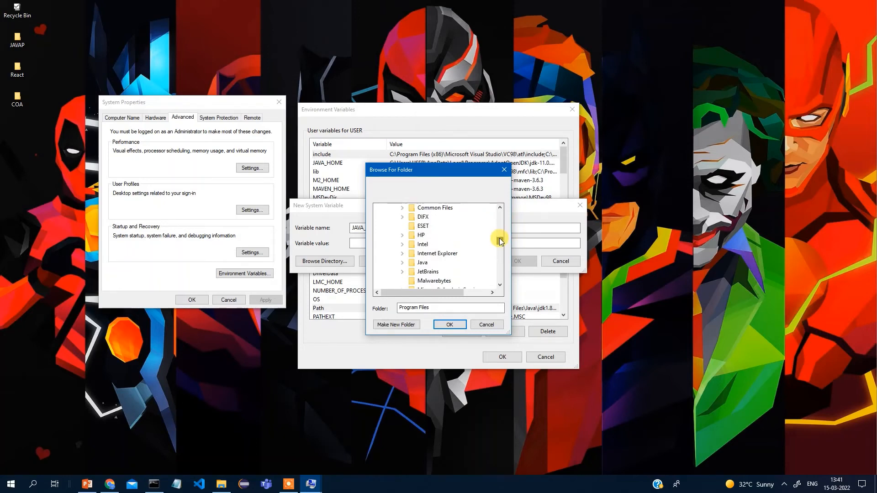
pyautogui.doubleClick(420, 264)
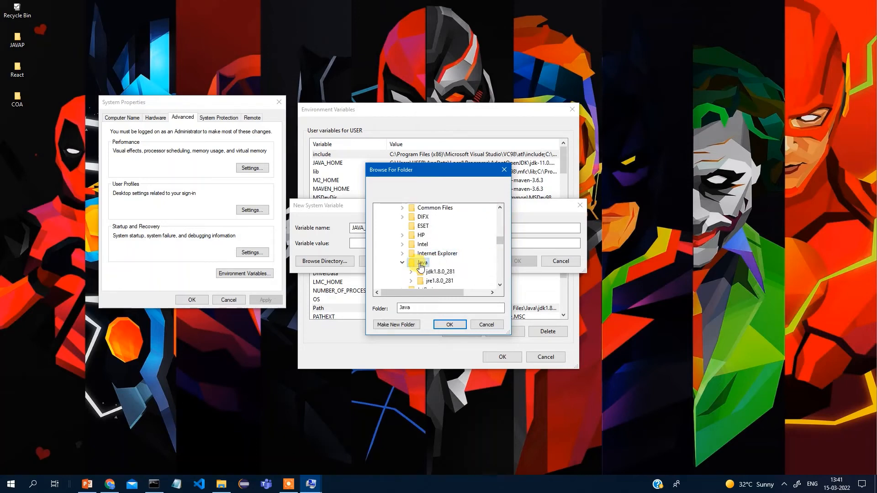
# - Set the JAVA_HOME value to the folder C:\Program Files\Java\jdk1.8.0_281 and close the new system variable dialog
pyautogui.moveTo(497, 242); pyautogui.dragTo(498, 247)
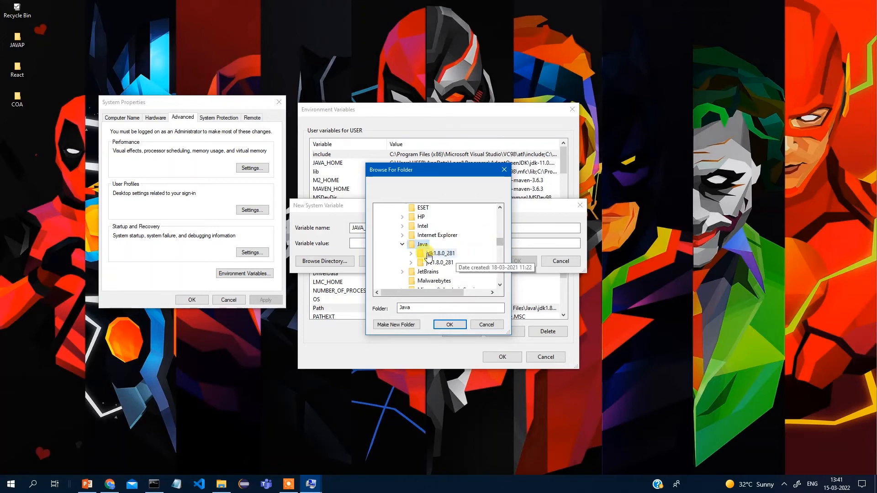
pyautogui.click(412, 254)
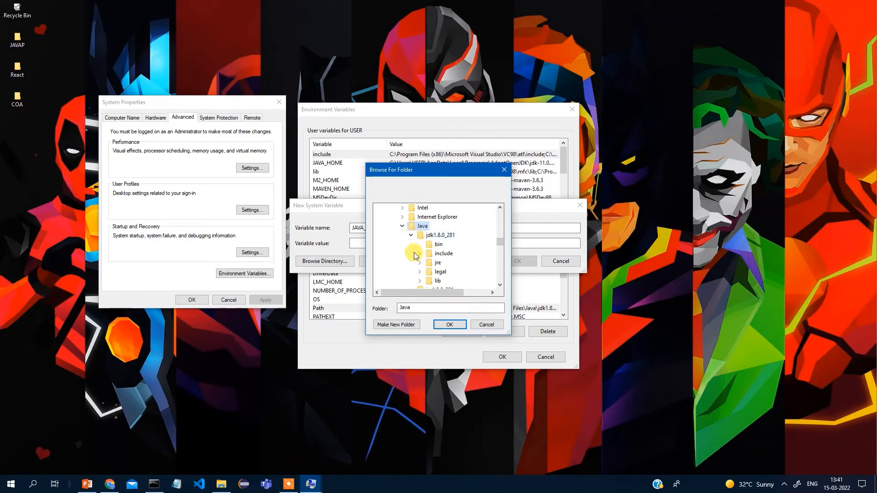
pyautogui.click(419, 239)
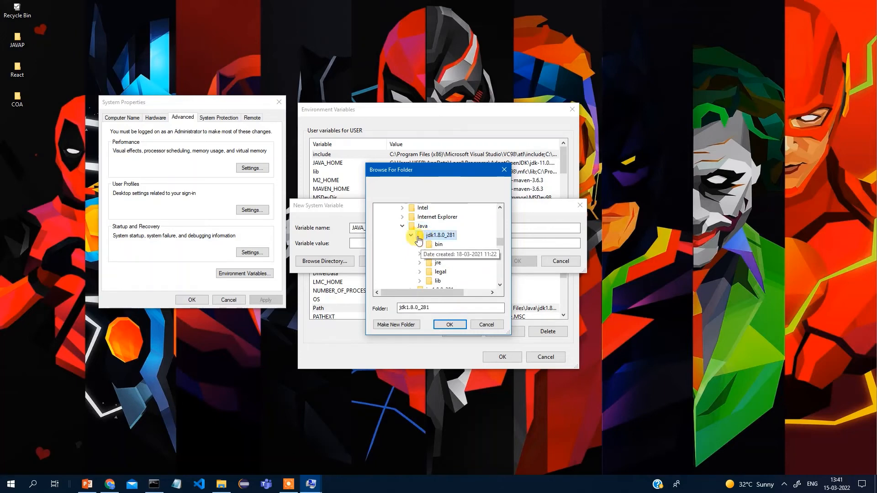
pyautogui.doubleClick(418, 237)
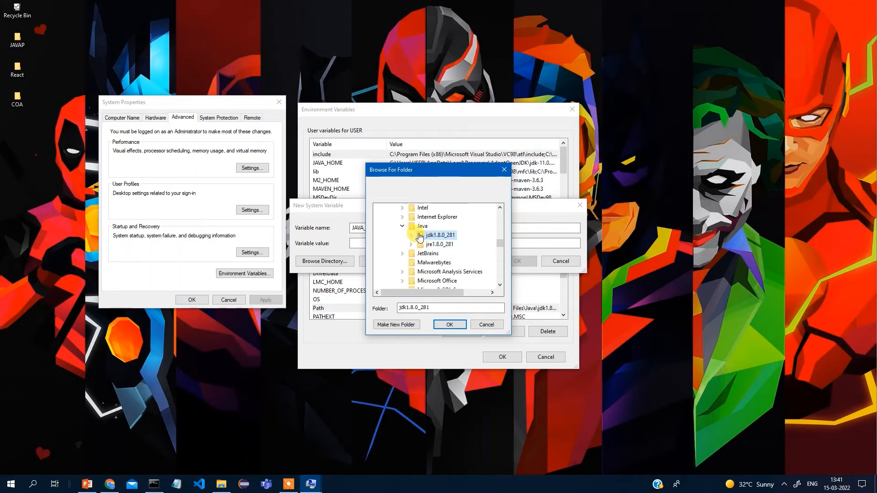
pyautogui.click(452, 325)
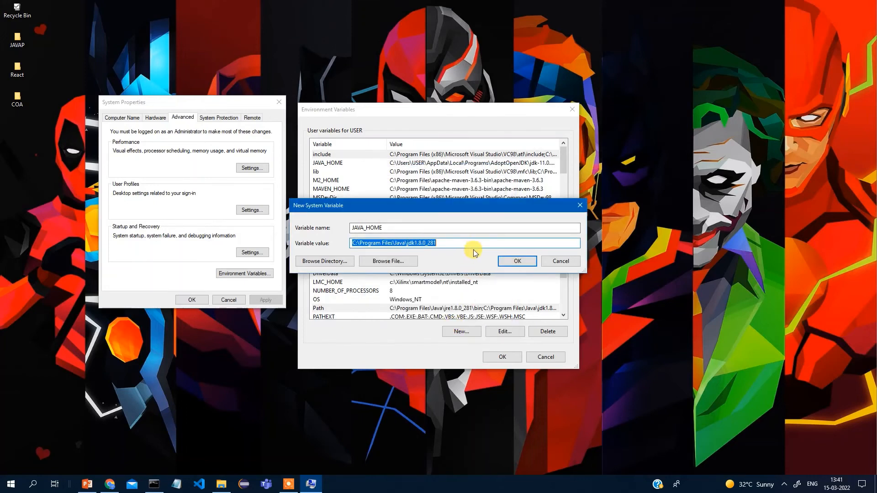
pyautogui.click(471, 242)
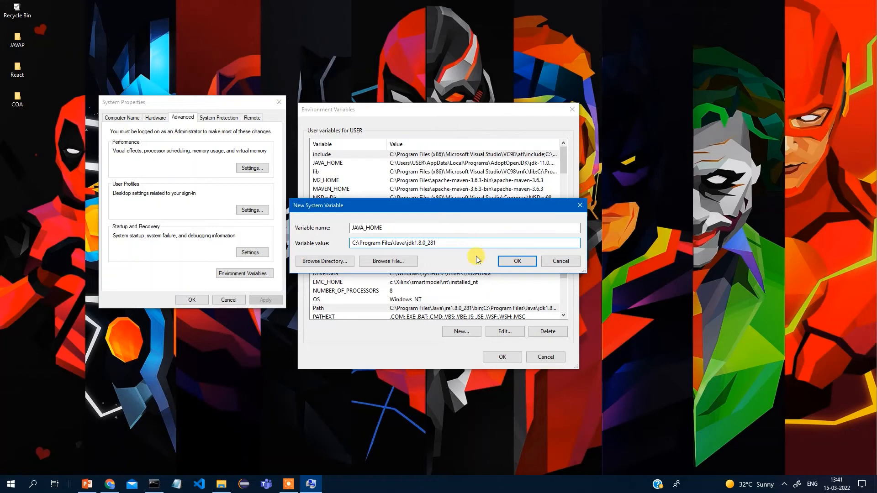
pyautogui.click(518, 262)
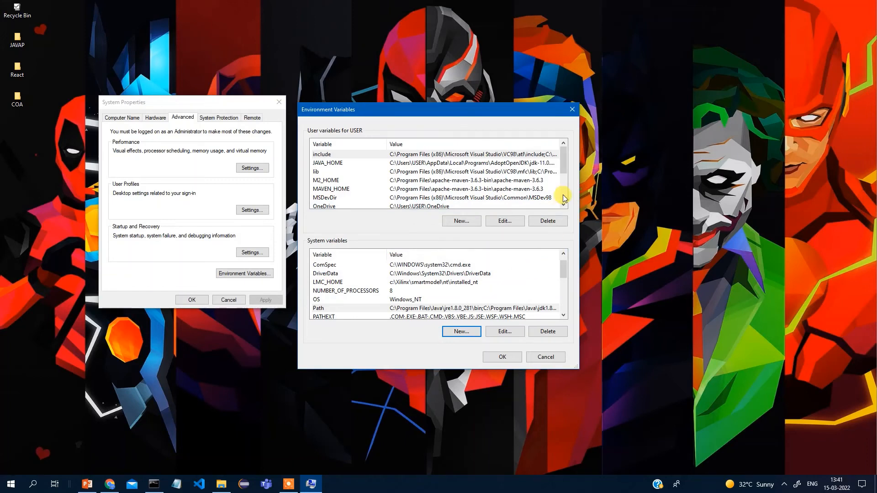
# - Review the listed environment variables, and accept and close the Environment Variables and System Properties dialogs
pyautogui.scroll(-1, 563, 178)
pyautogui.scroll(-2, 563, 183)
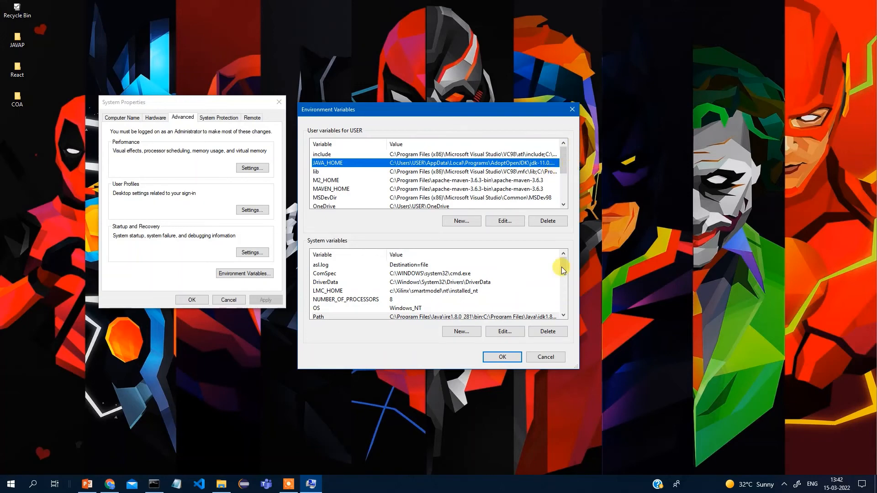
pyautogui.click(504, 359)
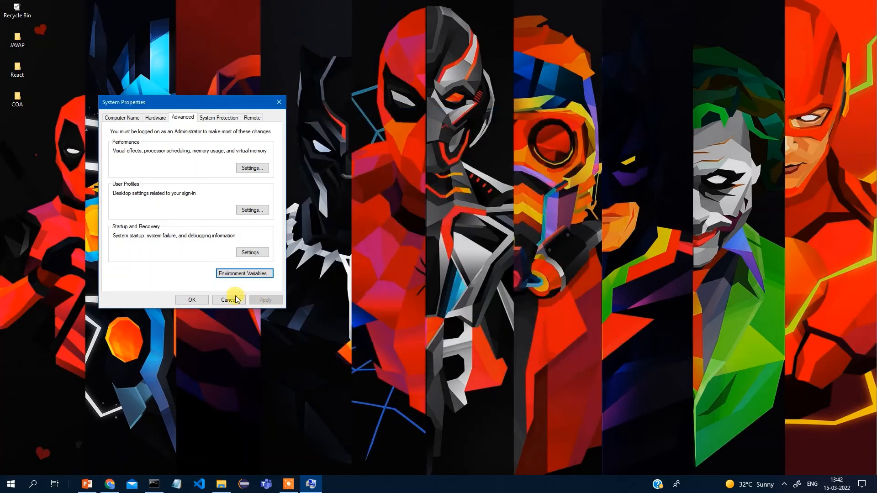
pyautogui.click(192, 300)
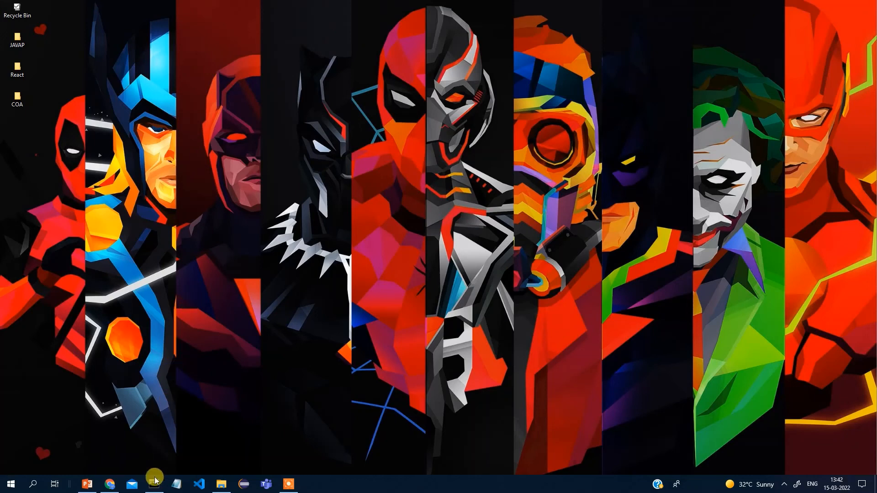
# - Replace the old Command Prompt window with a new one and run java -version in it
pyautogui.moveTo(154, 477)
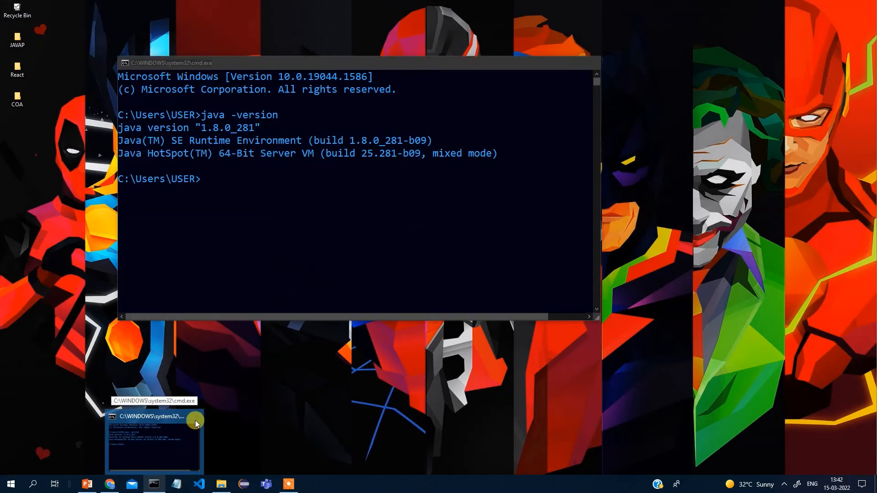
pyautogui.click(197, 415)
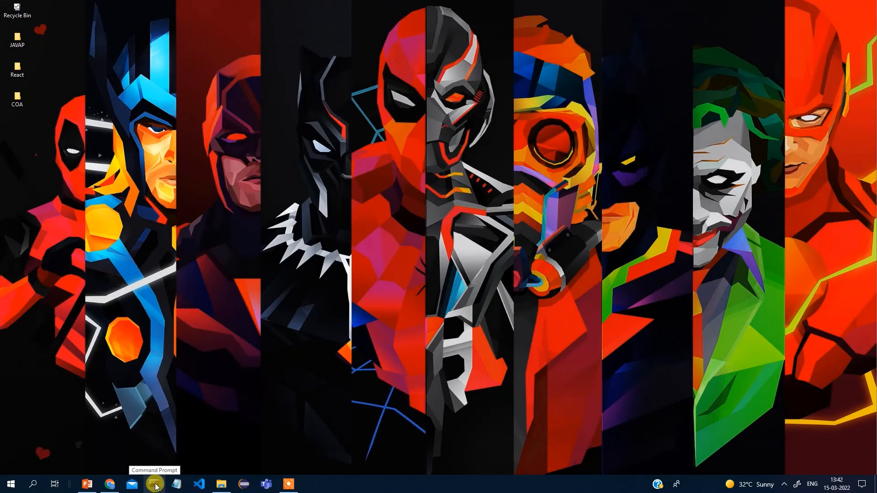
pyautogui.press('super+r')
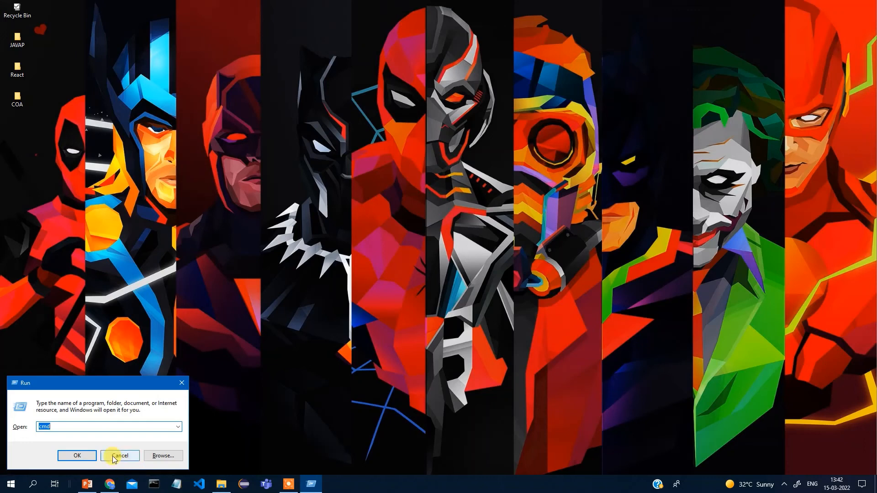
pyautogui.click(76, 455)
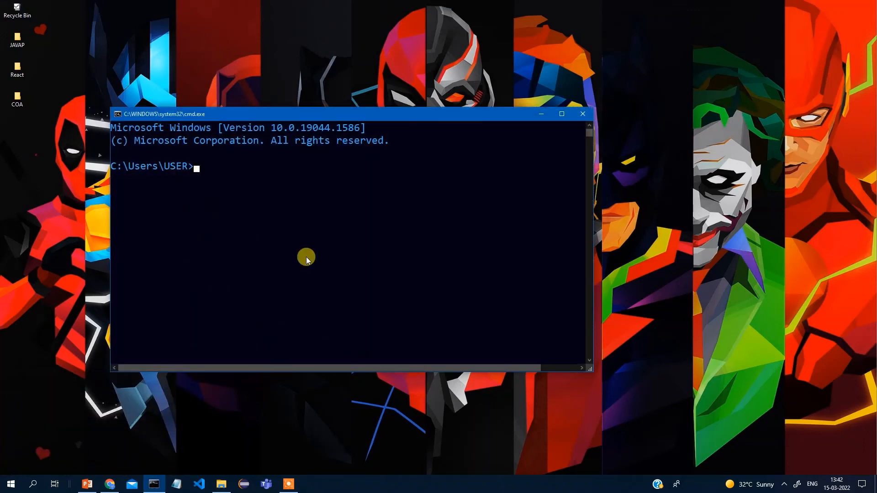
pyautogui.write('java -version')
pyautogui.press('Return')
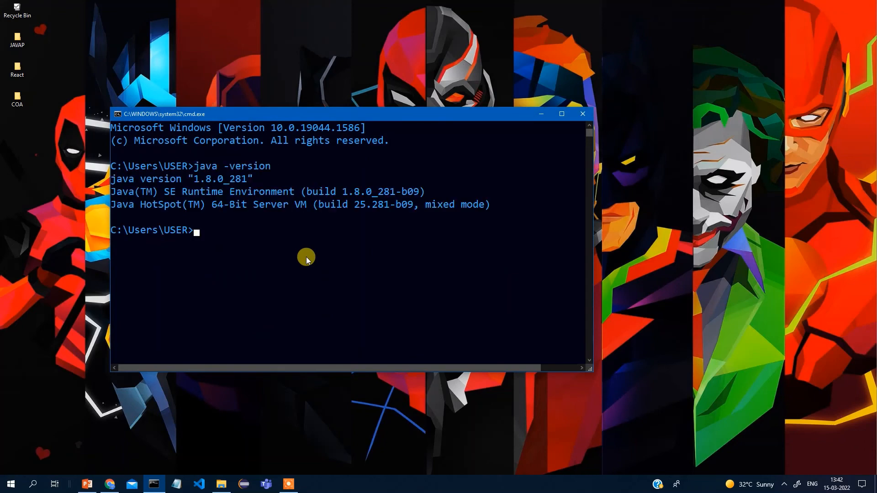